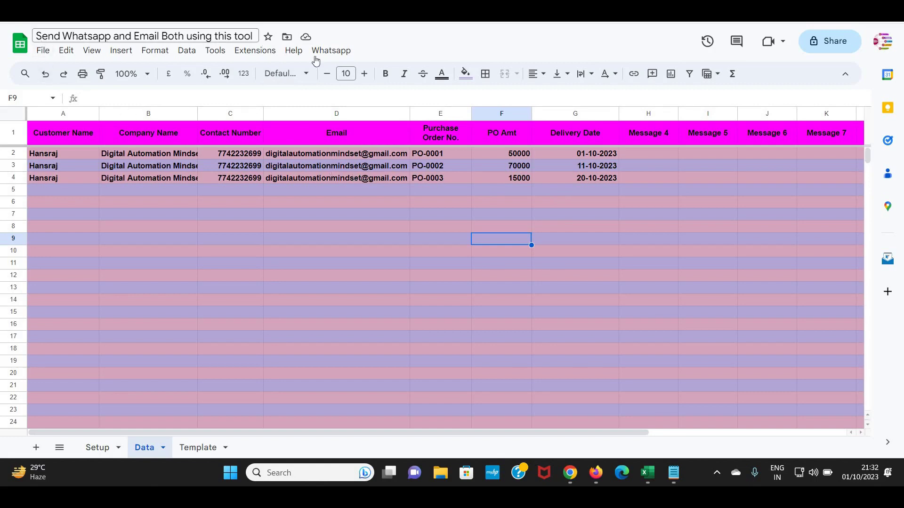
Review the Customer Name, Company Name, Contact Number and Email columns on the Data sheet.
key("Left")
key("Left")
key("Up")
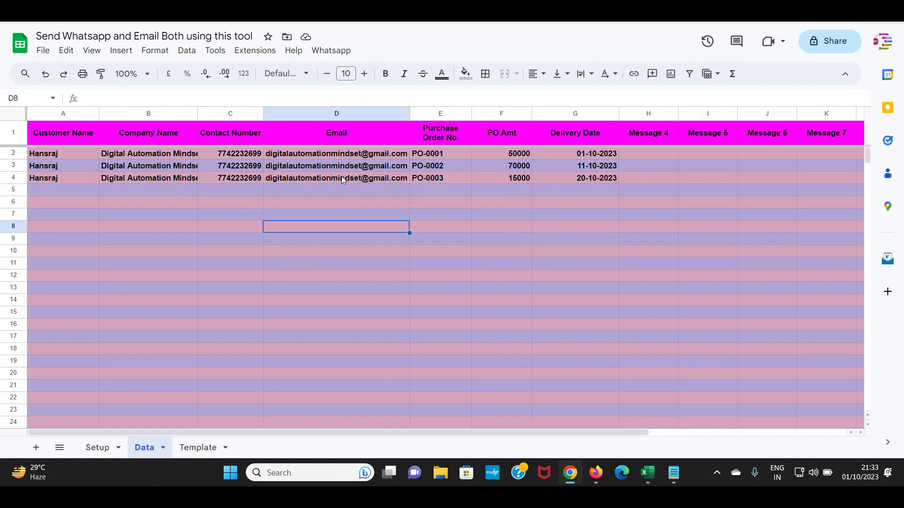
left_click_drag(64, 135, 67, 241)
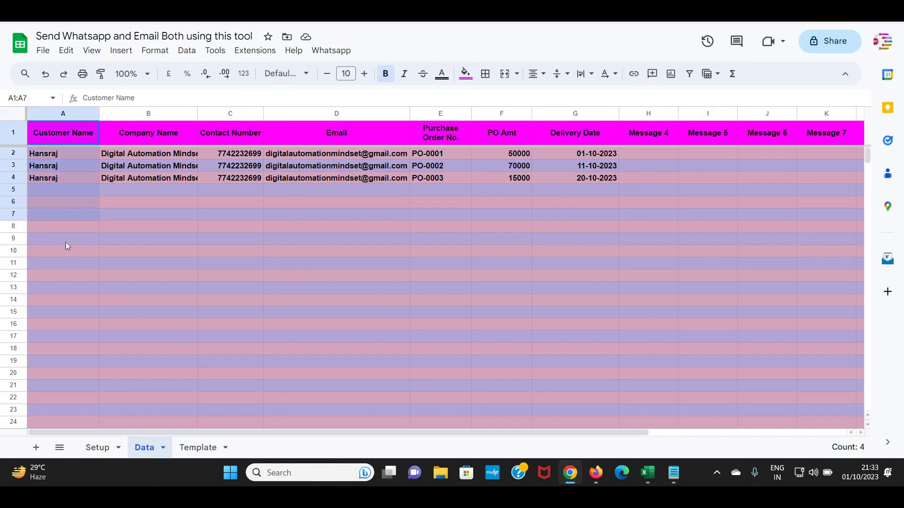
left_click_drag(160, 130, 159, 274)
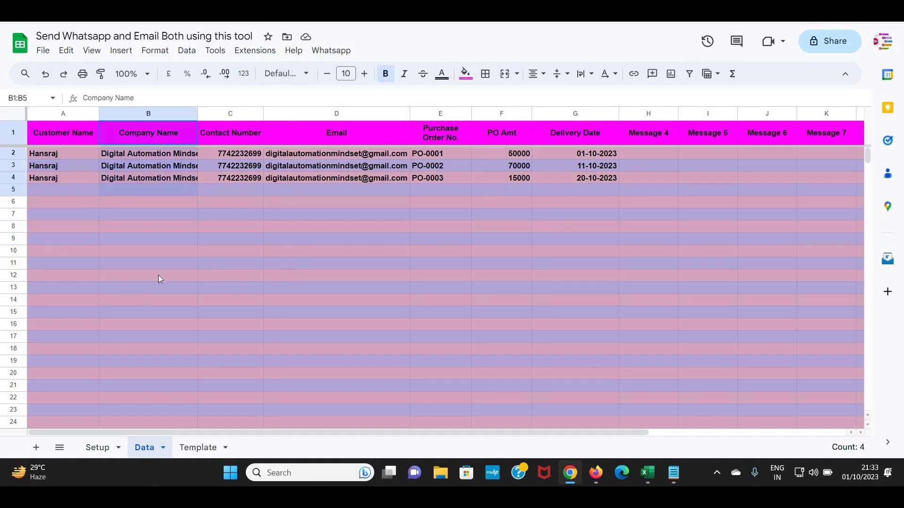
left_click_drag(243, 132, 237, 293)
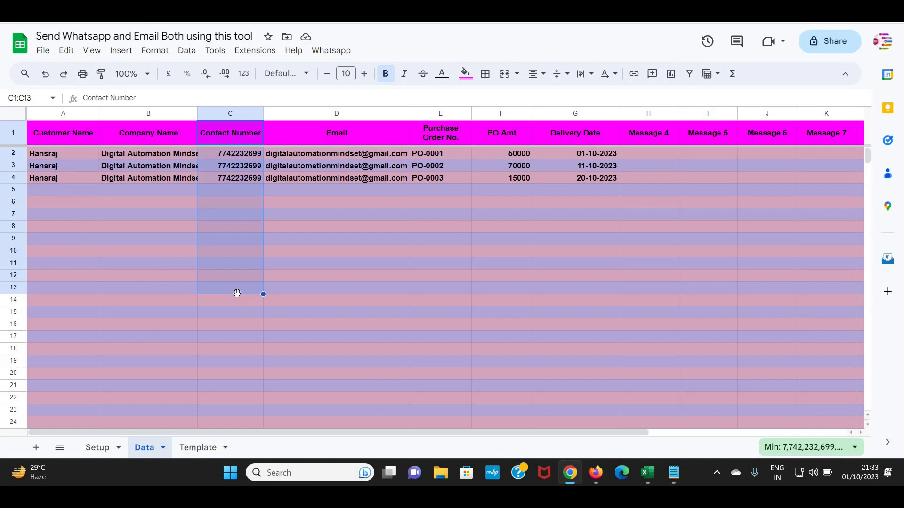
left_click_drag(335, 140, 342, 276)
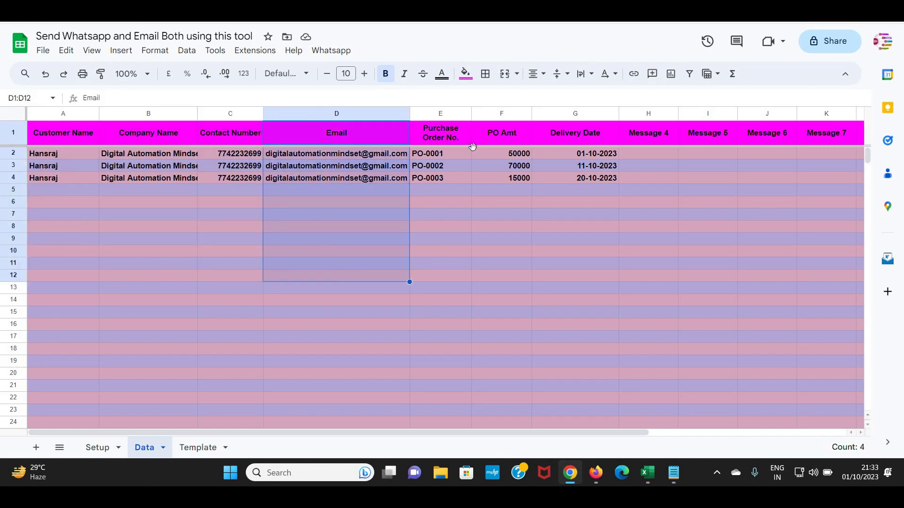
Review the Purchase Order No., PO Amt and Delivery Date columns.
left_click_drag(450, 136, 445, 264)
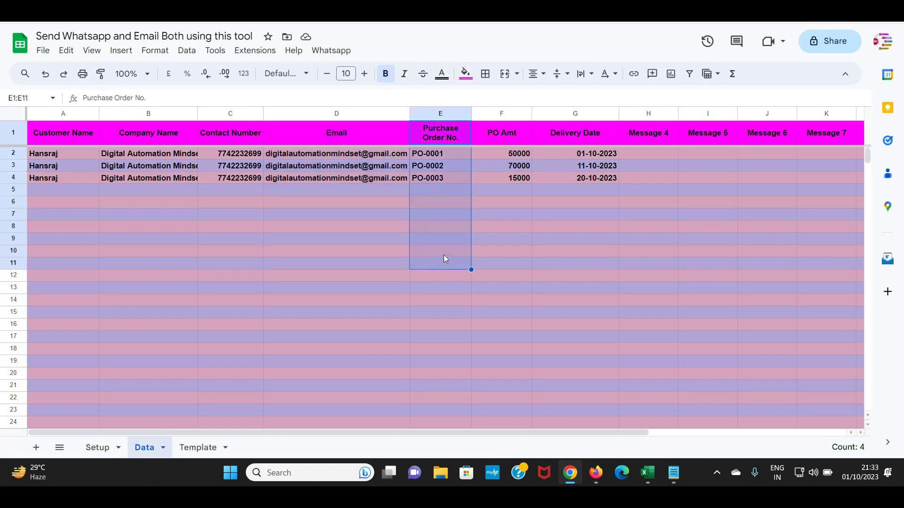
left_click_drag(437, 137, 447, 266)
left_click_drag(511, 141, 513, 301)
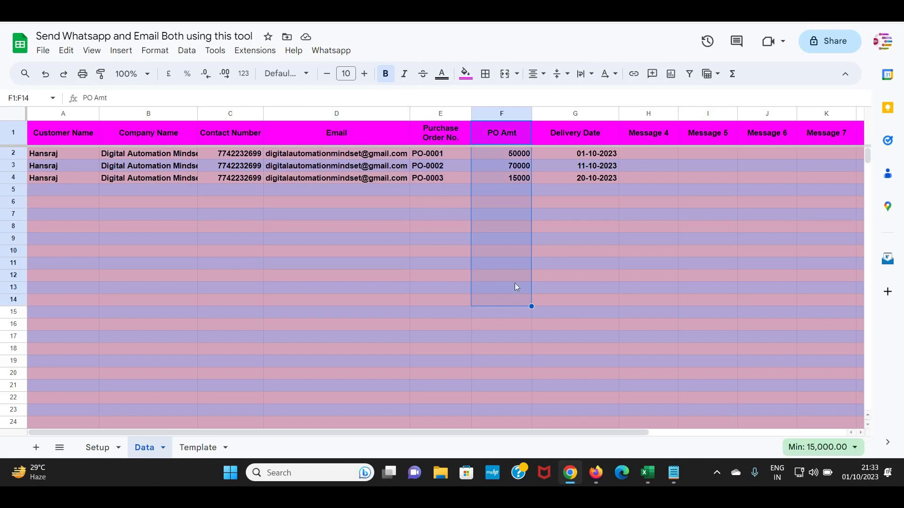
left_click_drag(588, 132, 590, 285)
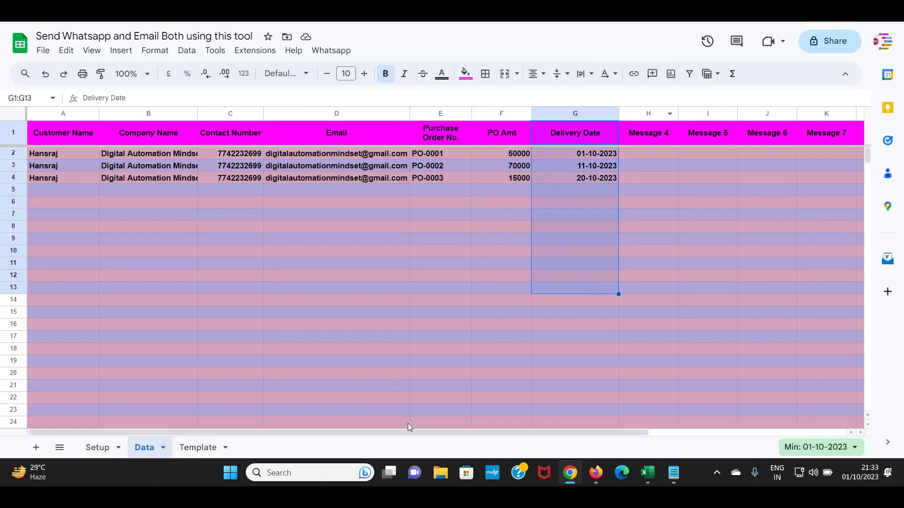
Scroll right to review the Message 4 to Message 8 columns beside the PO columns.
left_click_drag(496, 430, 602, 431)
left_click_drag(577, 135, 636, 135)
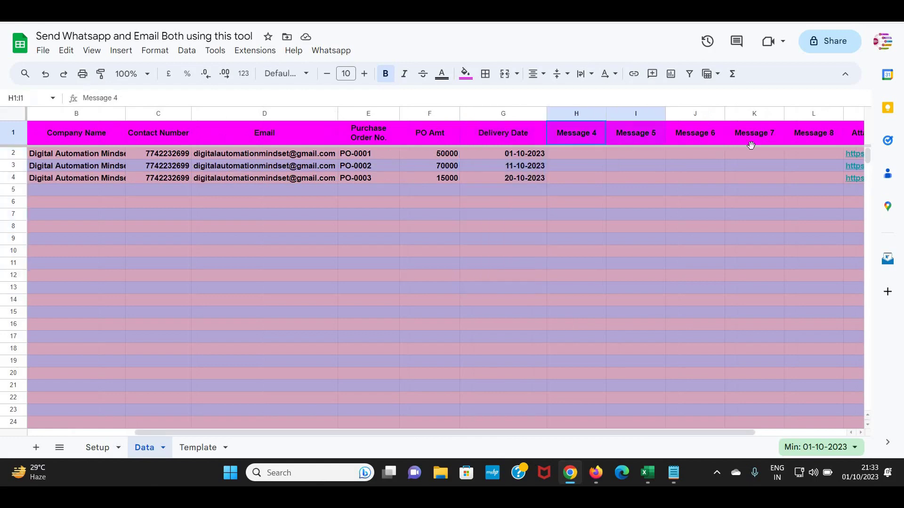
left_click_drag(751, 145, 803, 341)
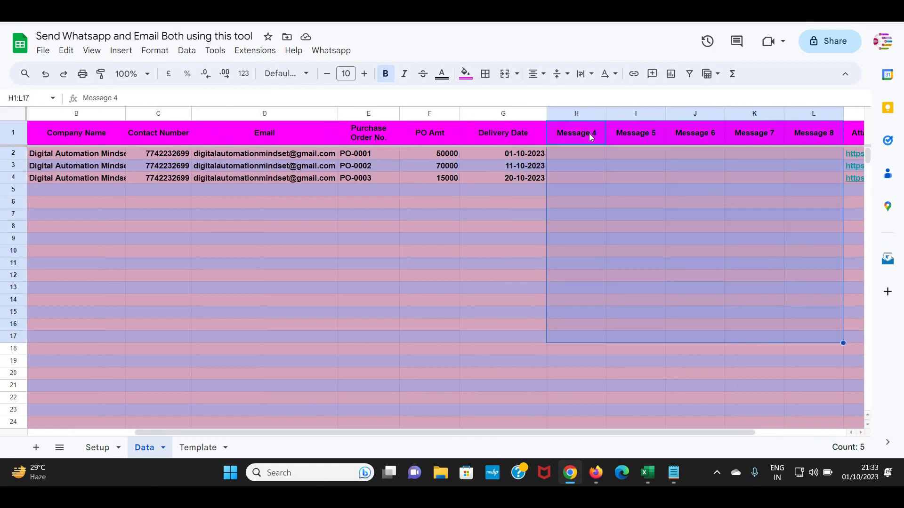
left_click_drag(589, 134, 813, 365)
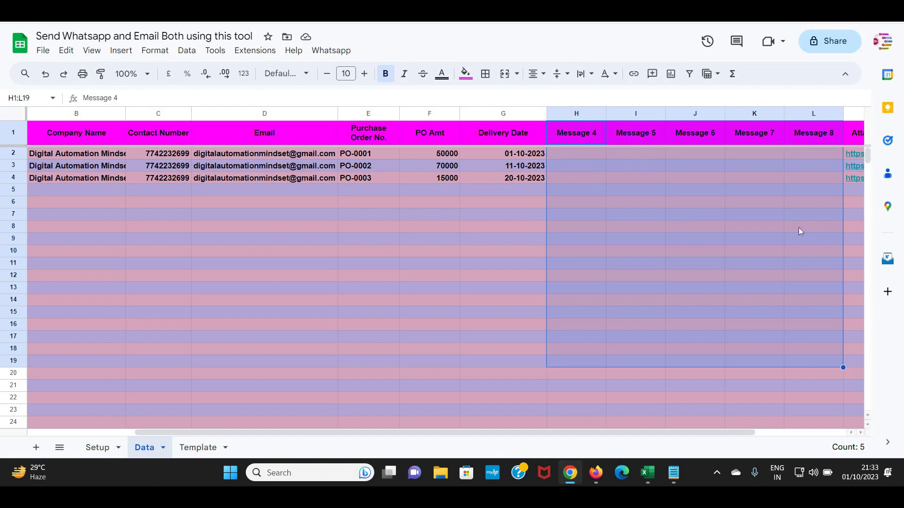
left_click_drag(379, 140, 558, 314)
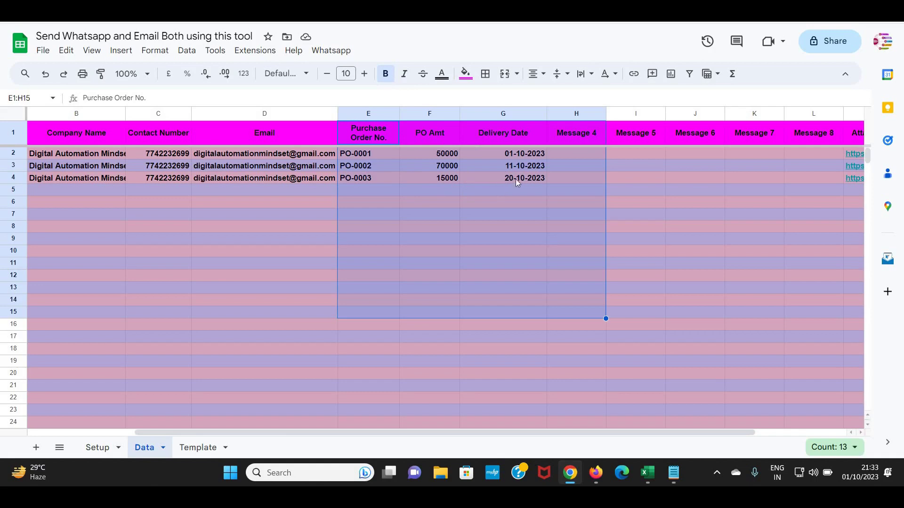
Point out the contact numbers, customer emails, and the PO detail and message columns.
left_click(289, 211)
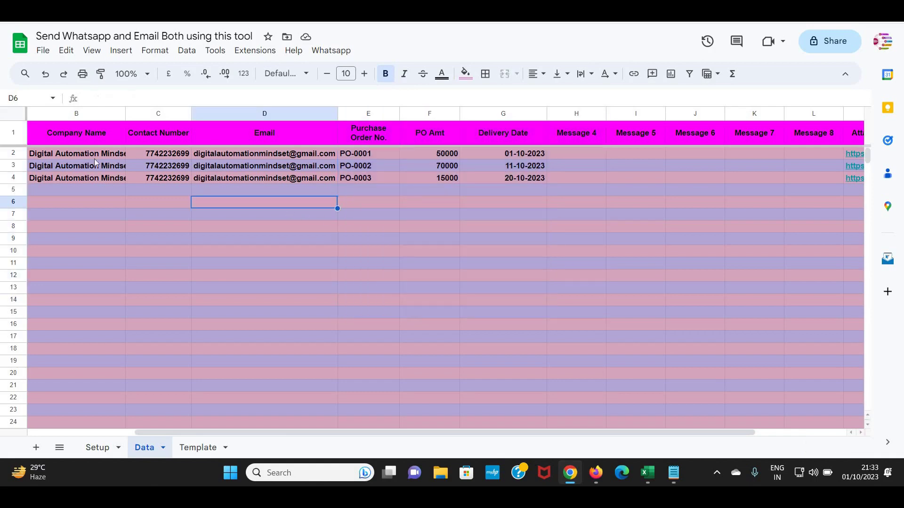
left_click_drag(158, 165, 160, 214)
left_click_drag(264, 153, 252, 212)
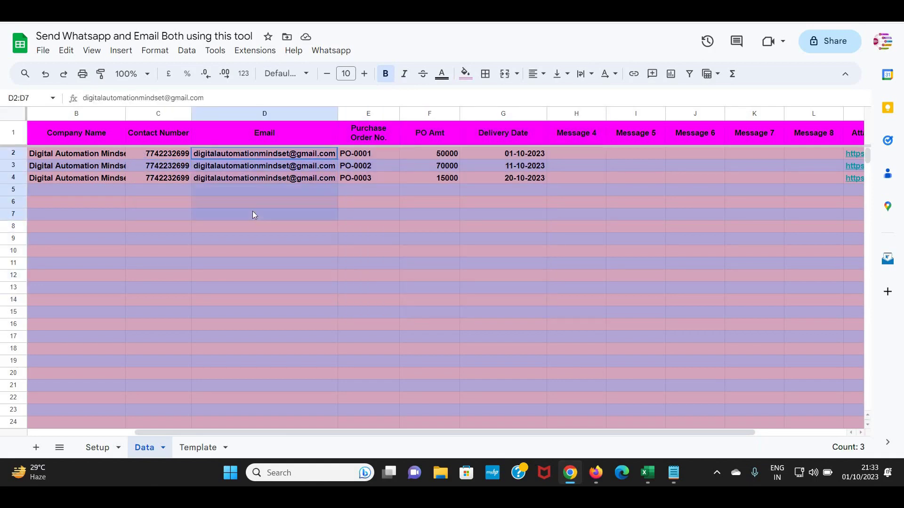
left_click_drag(394, 137, 801, 276)
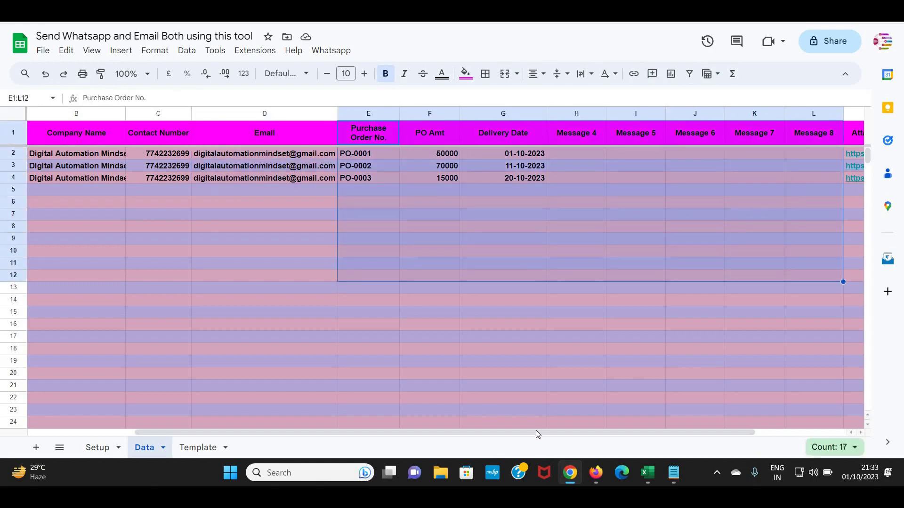
Preview the Attachment column files, including PO-0003's birthday-1.jpg and PO-0002's file.
left_click_drag(536, 431, 626, 431)
left_click(556, 227)
left_click_drag(564, 135, 565, 269)
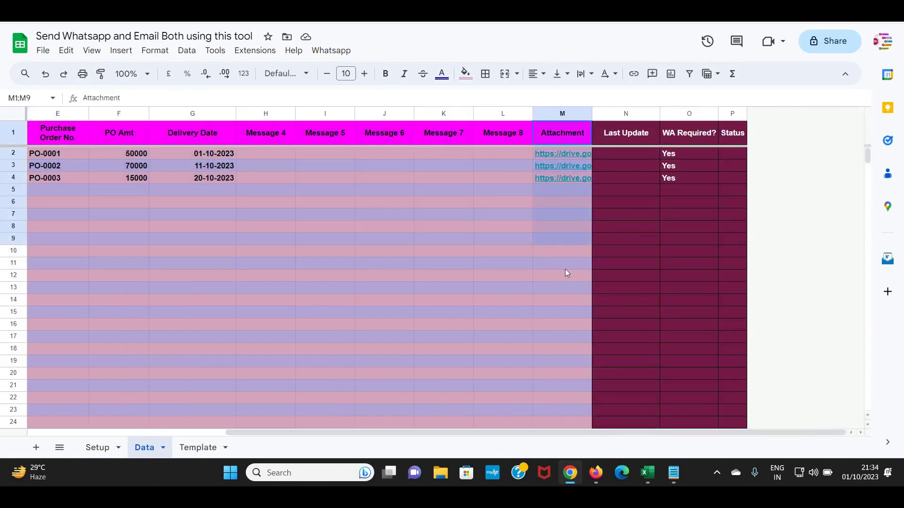
left_click(564, 157)
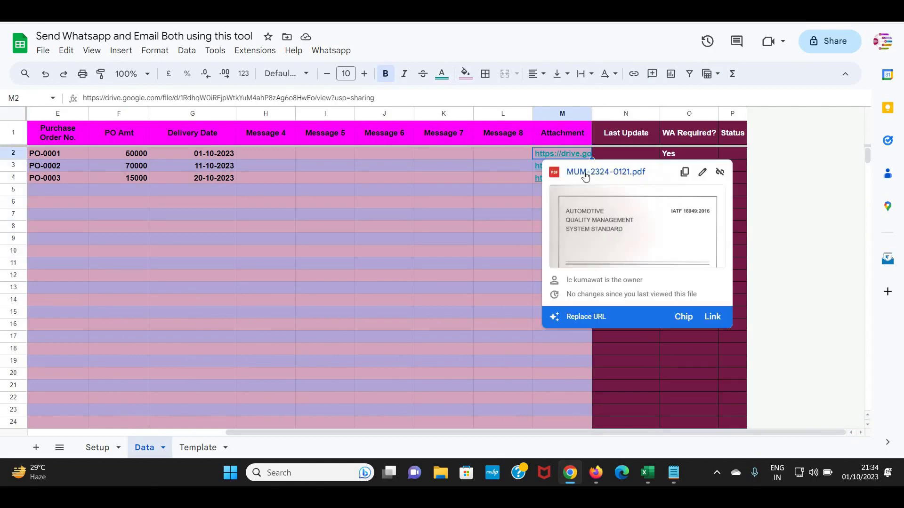
left_click(548, 179)
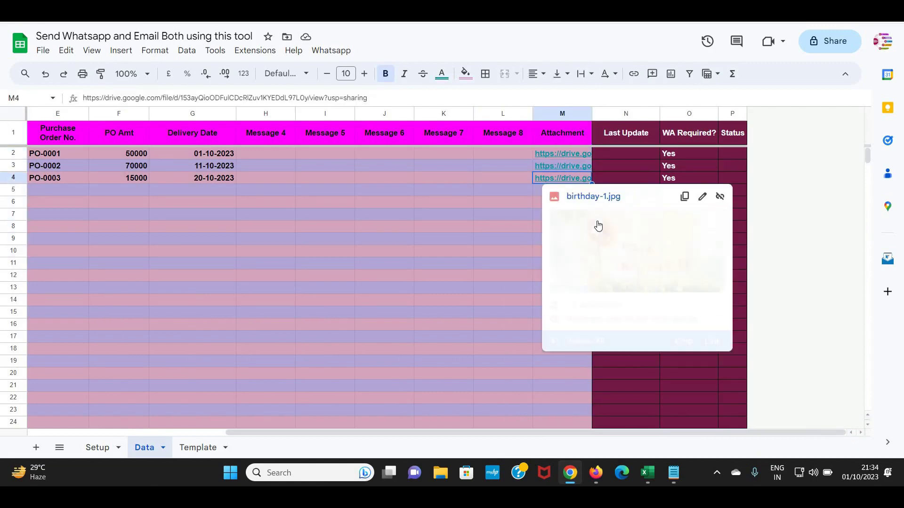
left_click(549, 168)
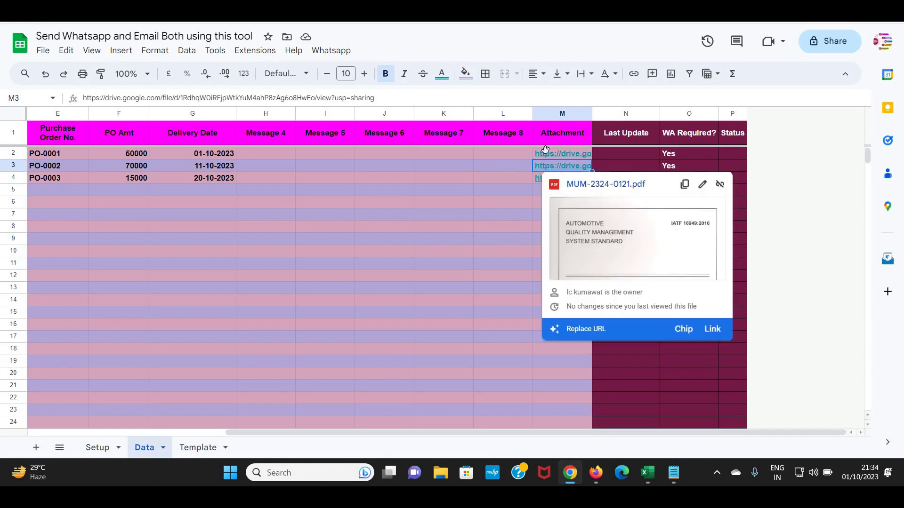
left_click(456, 178)
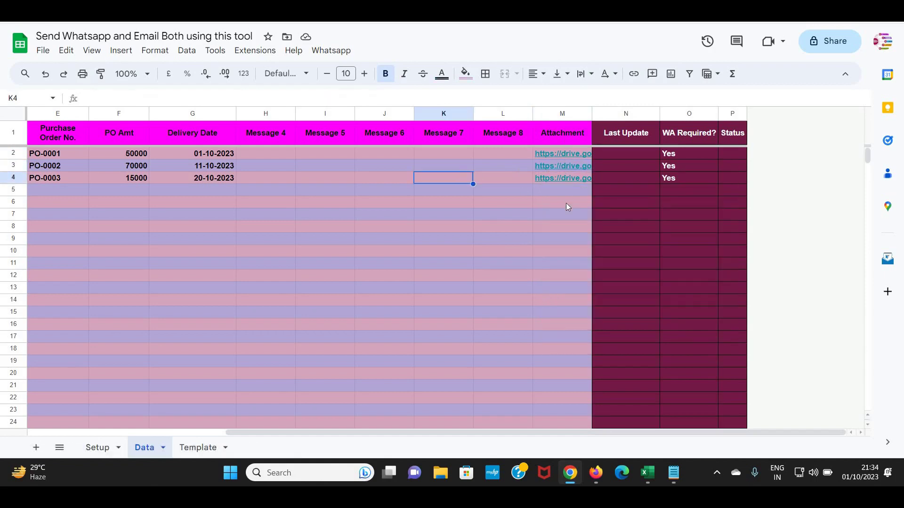
Preview PO-0001's MUM-2324-0121.pdf, then review the Last Update, WA Required? and Status columns.
left_click_drag(567, 204, 568, 155)
left_click(562, 153)
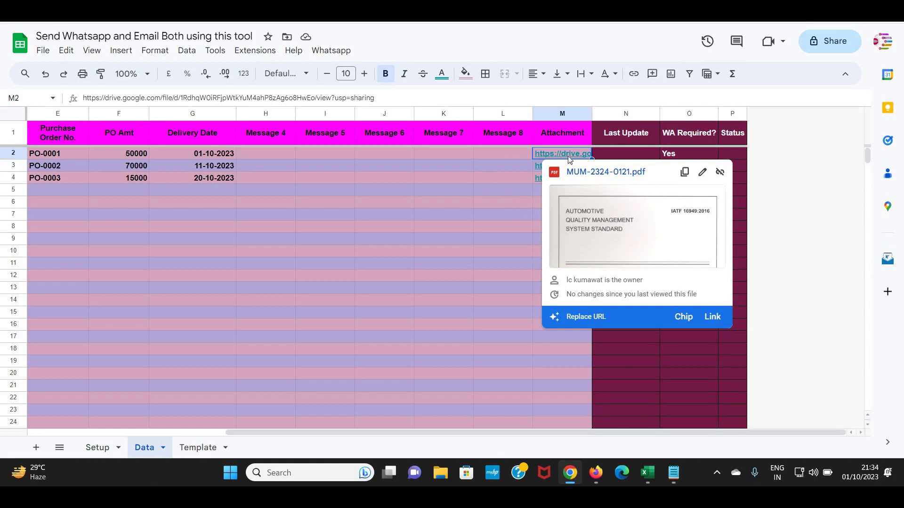
left_click(450, 166)
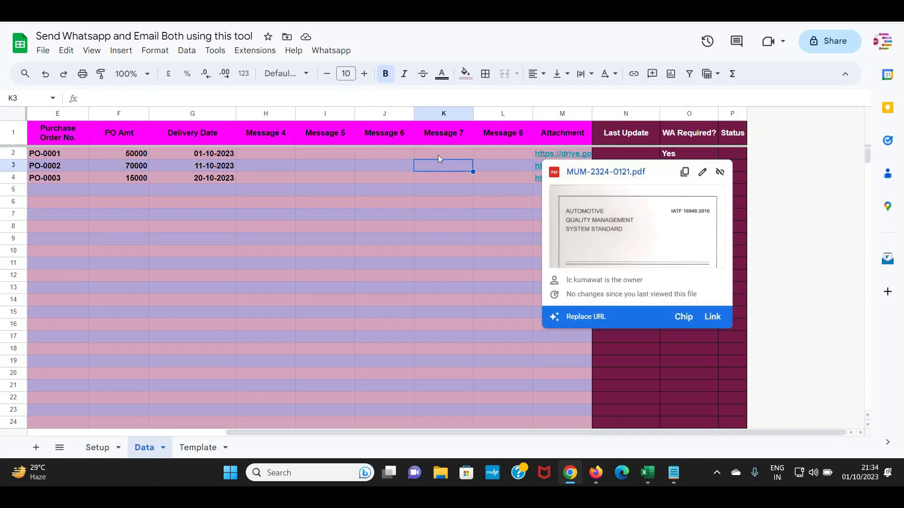
left_click(448, 202)
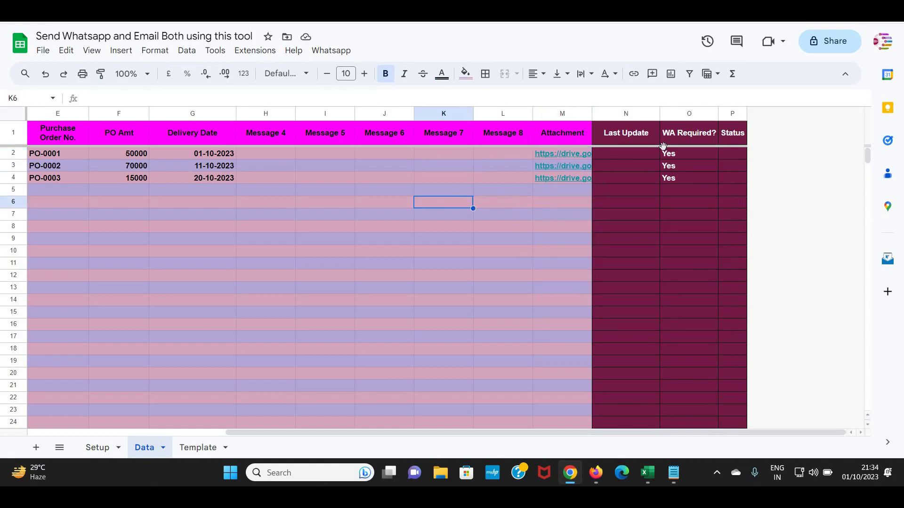
left_click_drag(627, 133, 729, 240)
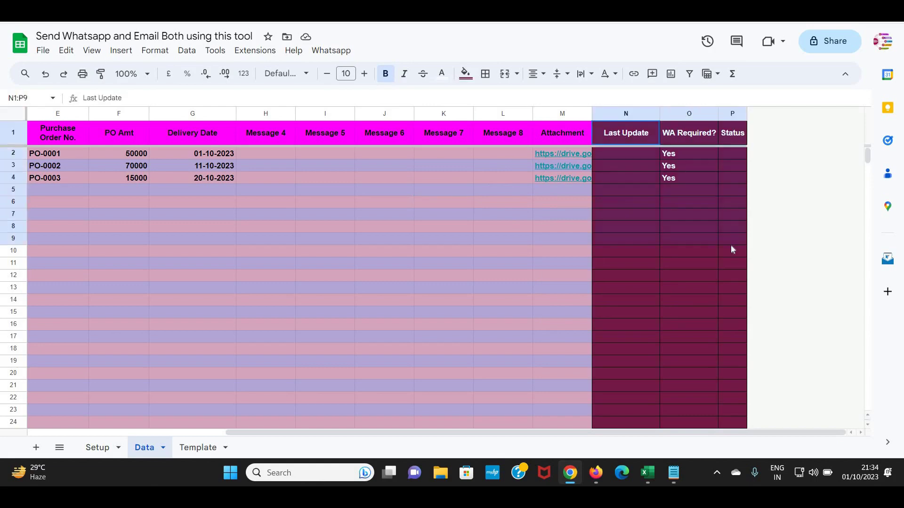
On the Template sheet, check the WhatsApp, email Subject and Body templates, then return to Data.
left_click(198, 447)
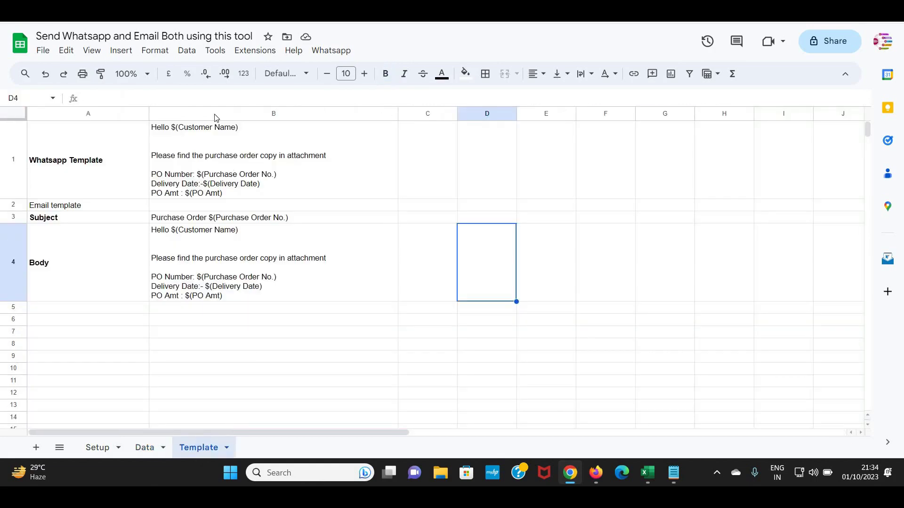
left_click(184, 154)
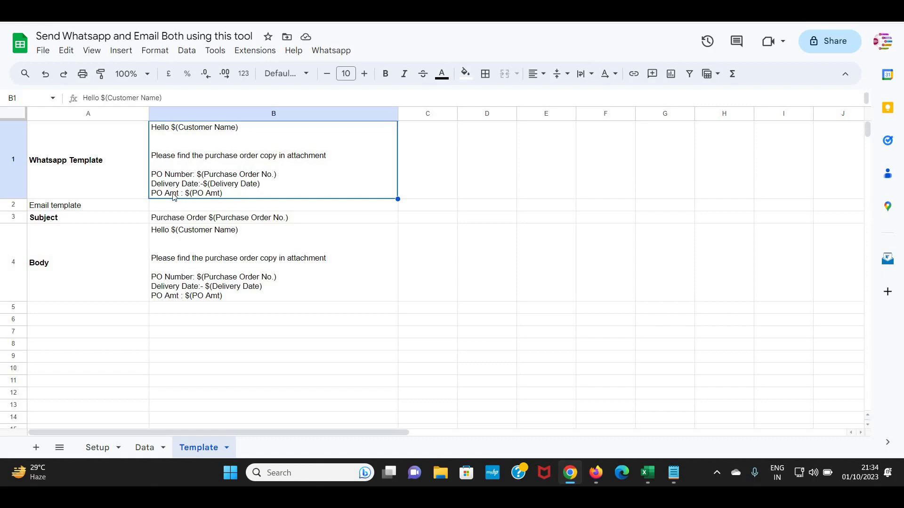
left_click(200, 255)
key("shift+Left")
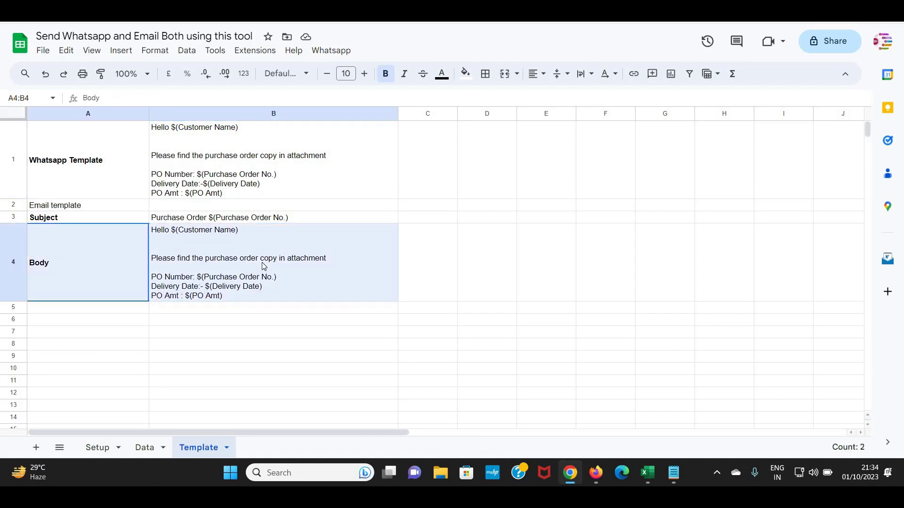
left_click(62, 219)
left_click(172, 223)
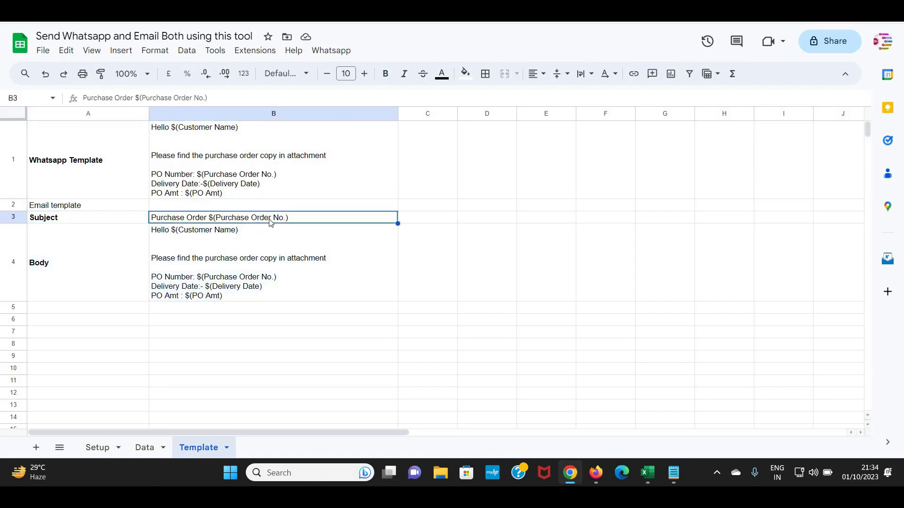
left_click_drag(85, 246, 262, 260)
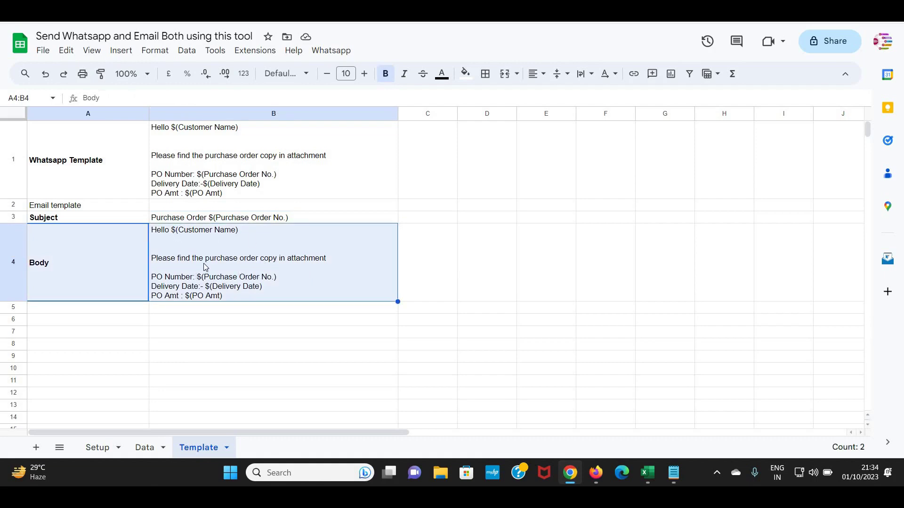
left_click(145, 447)
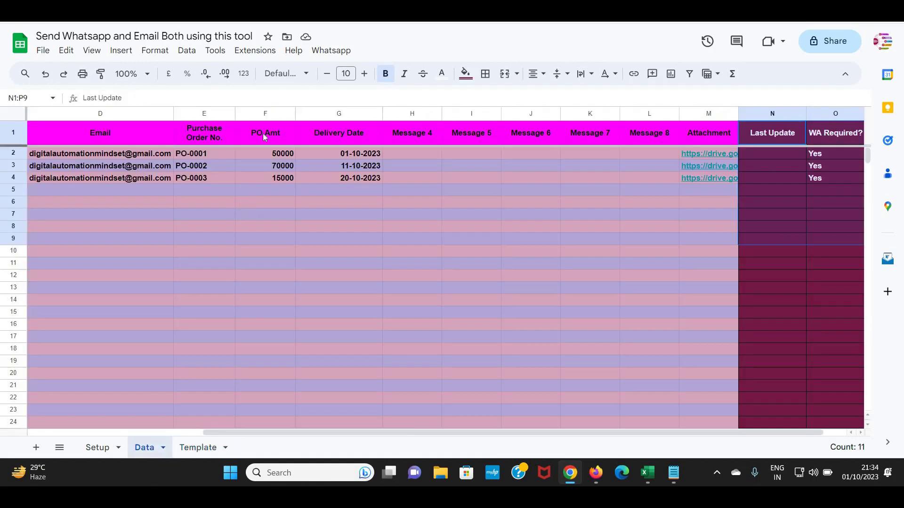
Highlight the PO Amt, Purchase Order No. and Delivery Date columns, then open the Whatsapp menu.
left_click_drag(263, 134, 257, 238)
left_click_drag(198, 132, 196, 237)
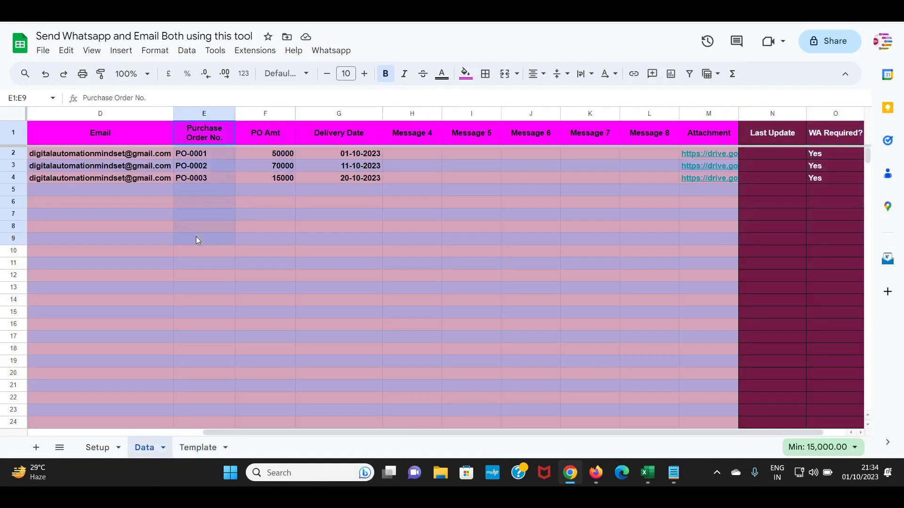
left_click_drag(231, 114, 349, 114)
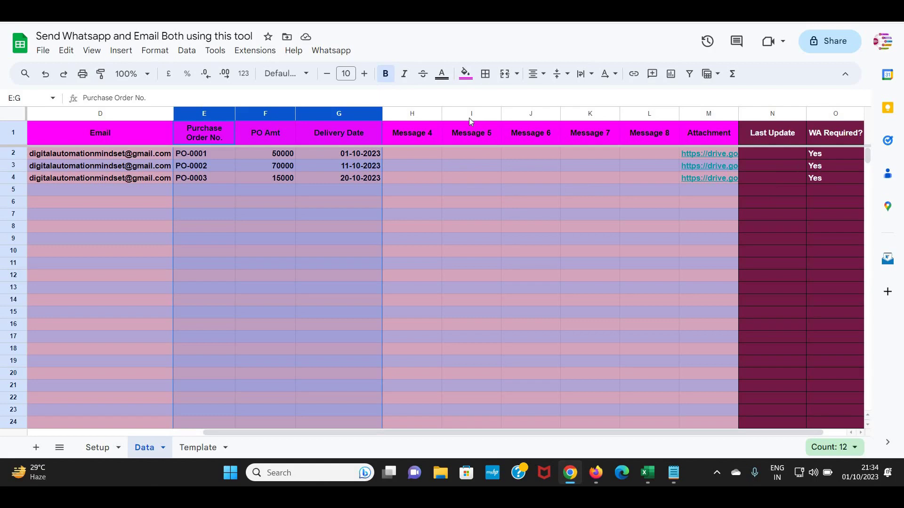
left_click(340, 50)
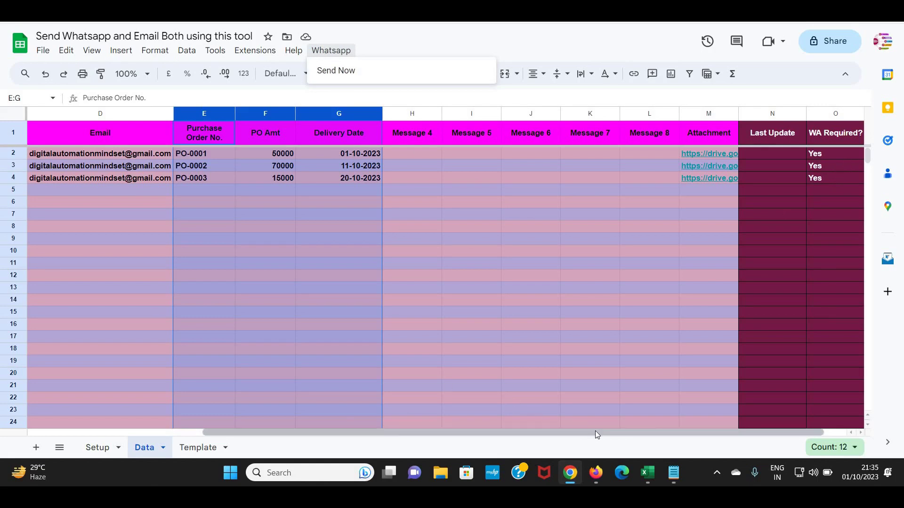
Scroll to the empty Last Update column and run Whatsapp > Send Now for all POs.
left_click_drag(595, 431, 755, 179)
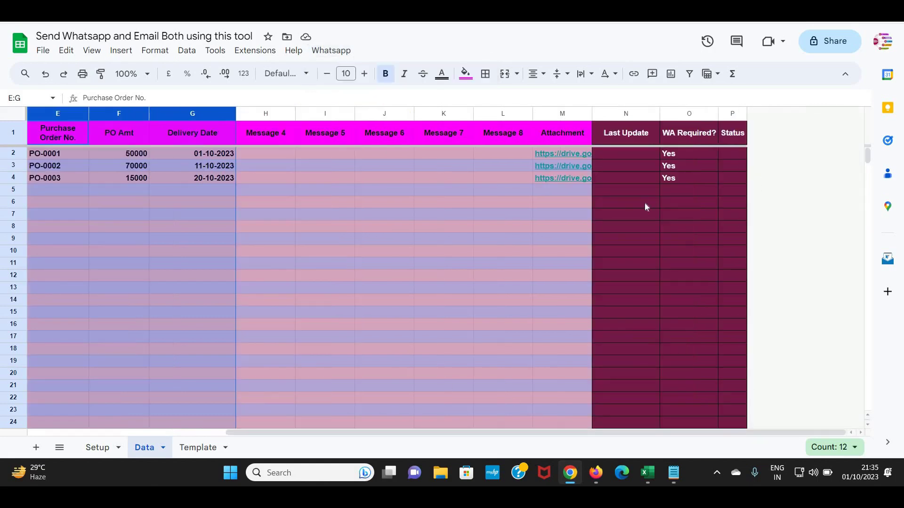
left_click_drag(637, 154, 631, 290)
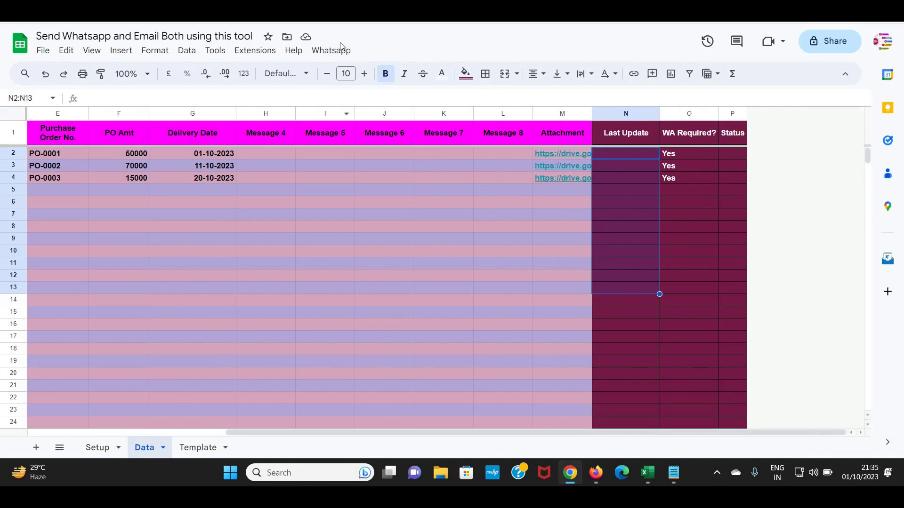
left_click(331, 51)
left_click(338, 71)
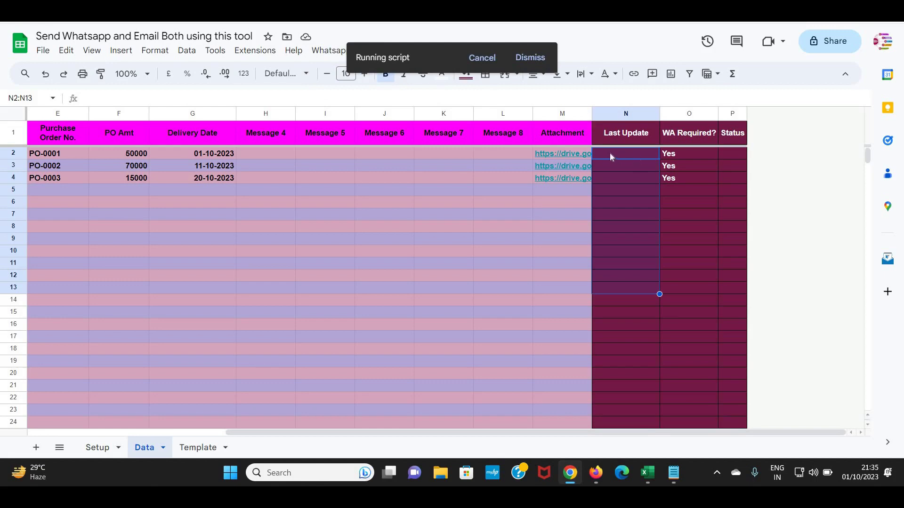
Widen the Status column, confirm PO-0001 shows Sent, then switch to Gmail.
left_click_drag(747, 114, 759, 115)
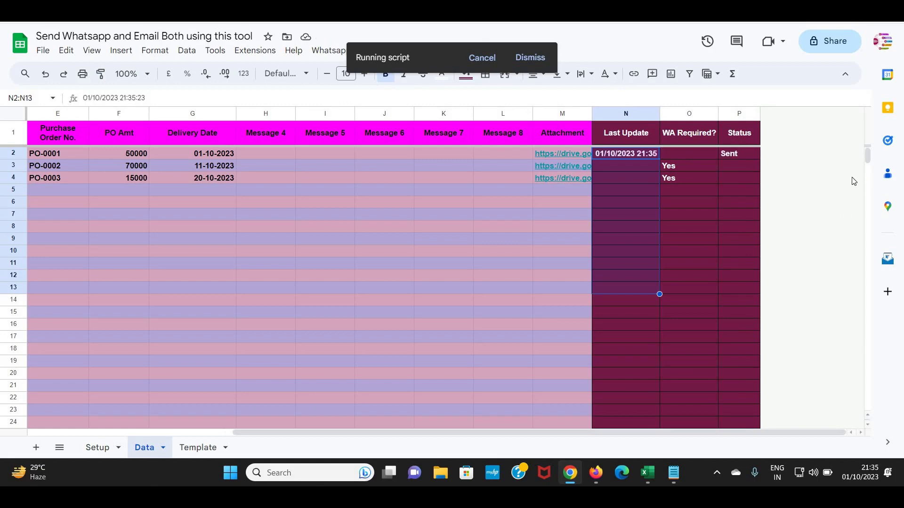
left_click(737, 157)
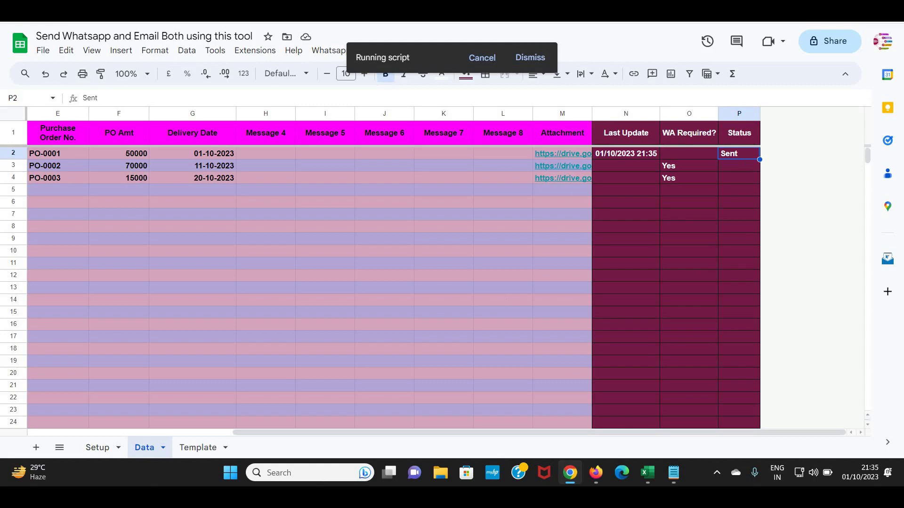
key("ctrl+Tab")
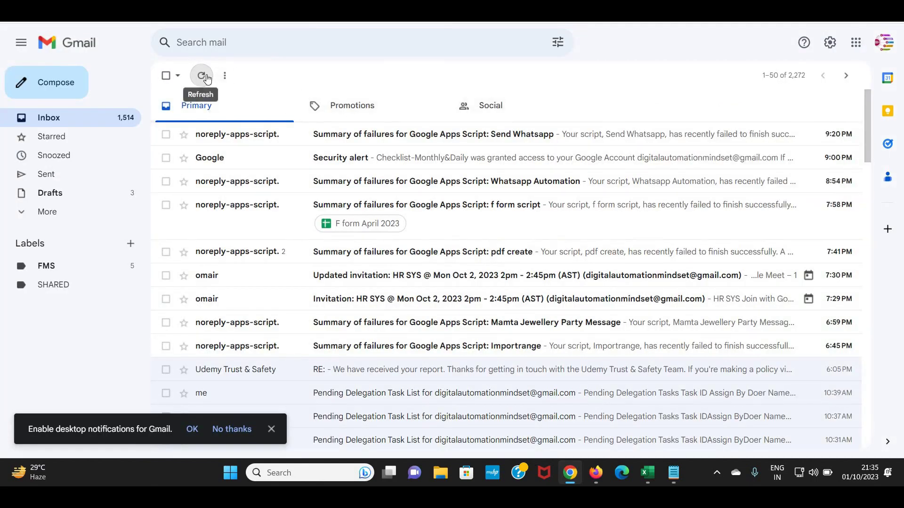
Refresh the inbox and open the PO-0001 email to check its subject and body values.
left_click(206, 78)
mouse_move(404, 134)
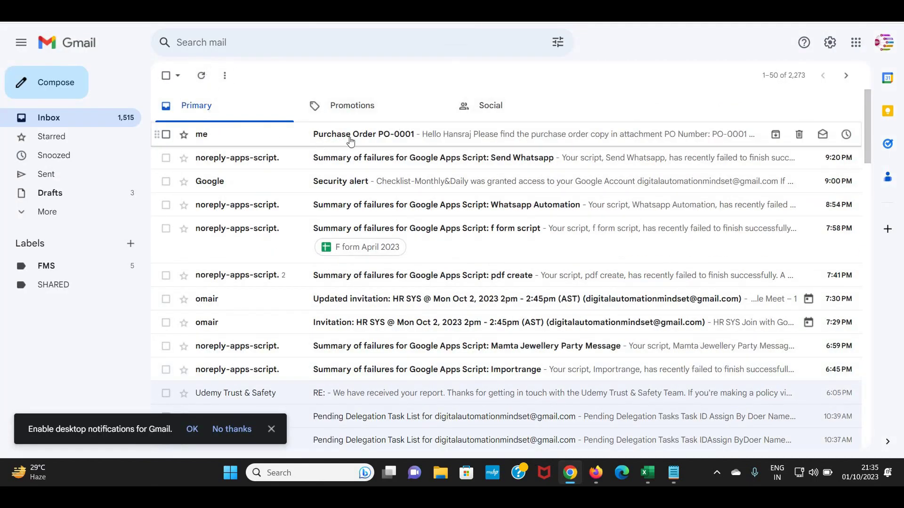
left_click(404, 141)
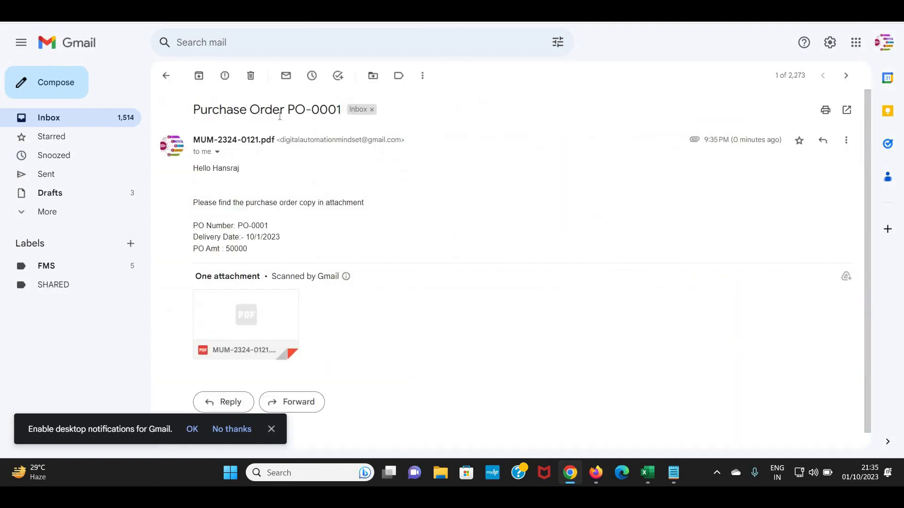
left_click_drag(287, 109, 341, 109)
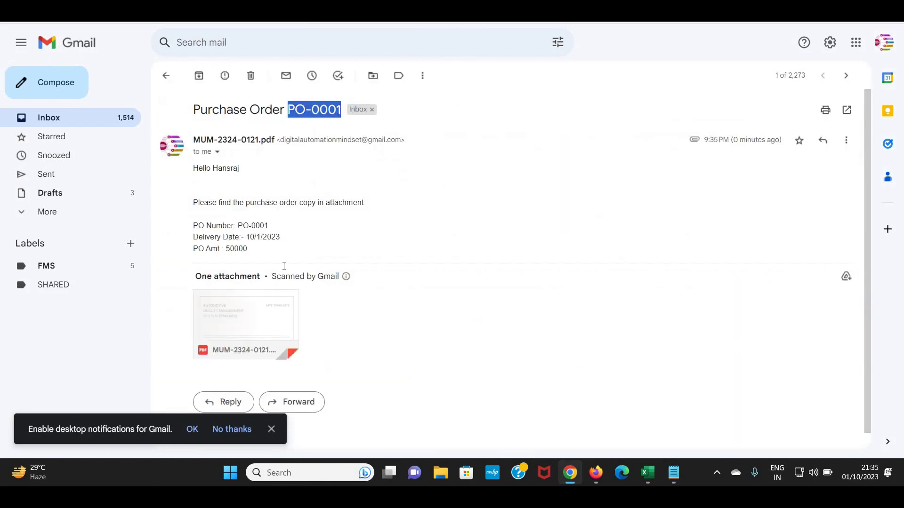
mouse_move(195, 167)
left_mouse_down()
mouse_move(240, 168)
mouse_move(246, 249)
left_mouse_up()
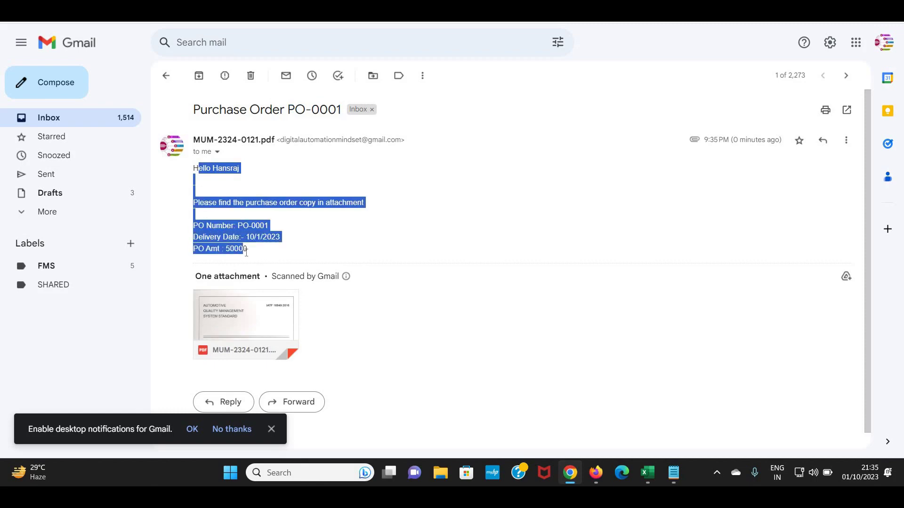
mouse_move(246, 323)
left_click(236, 312)
Preview the MUM-2324-0121.pdf attachment, scrolling through it before closing.
left_click(236, 312)
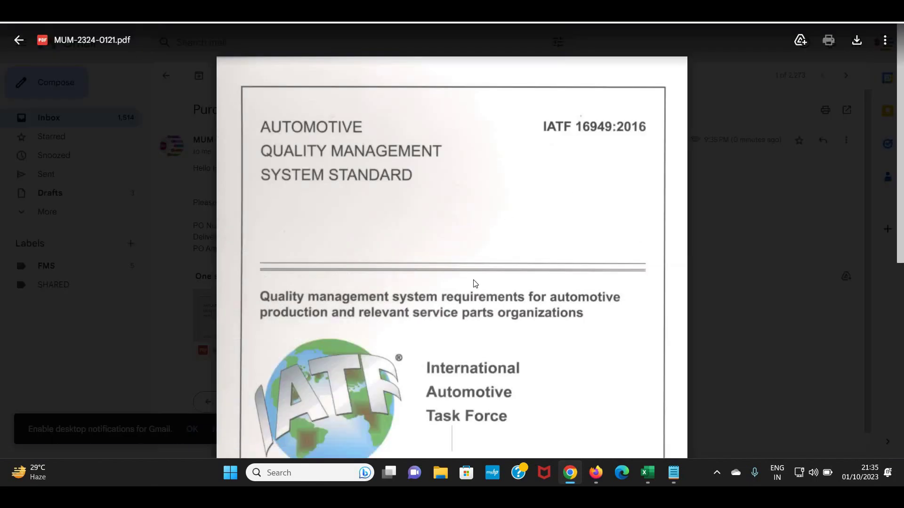
scroll(470, 301, "down", 5)
scroll(471, 314, "down", 5)
scroll(478, 214, "down", 5)
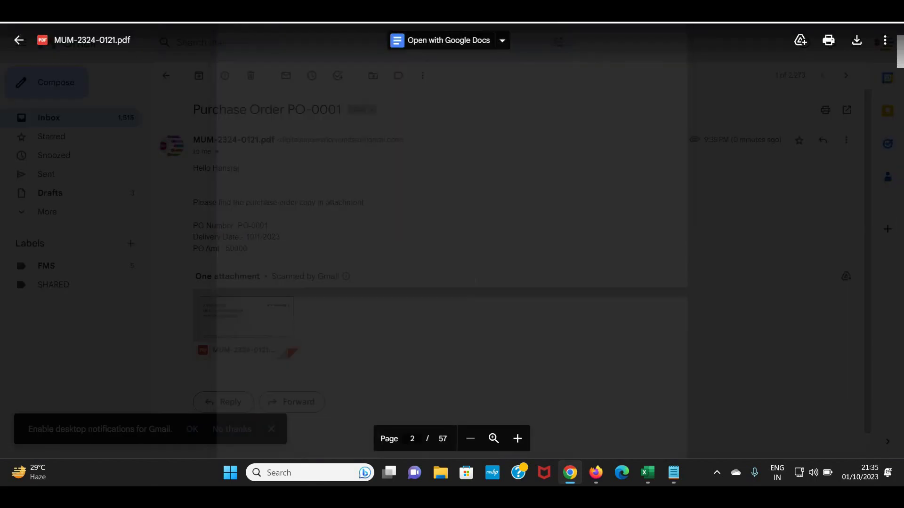
scroll(447, 327, "down", 5)
scroll(447, 326, "up", 5)
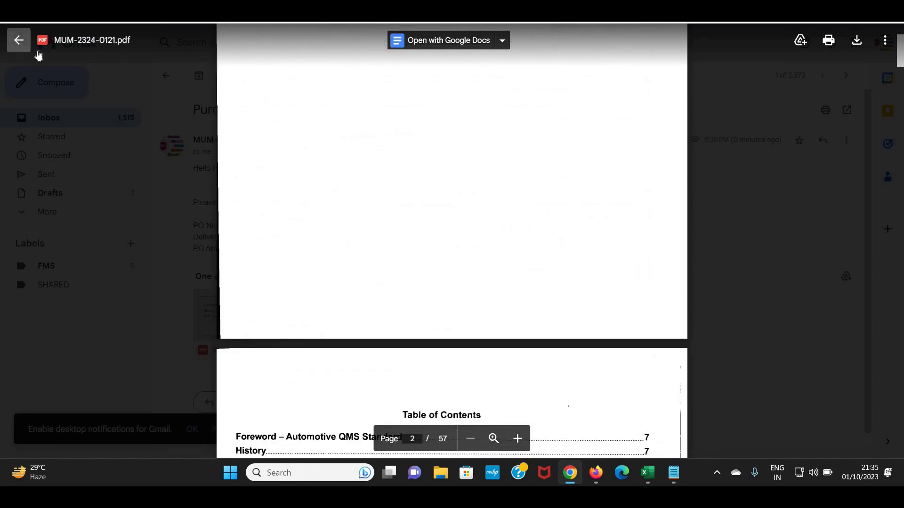
left_click(19, 40)
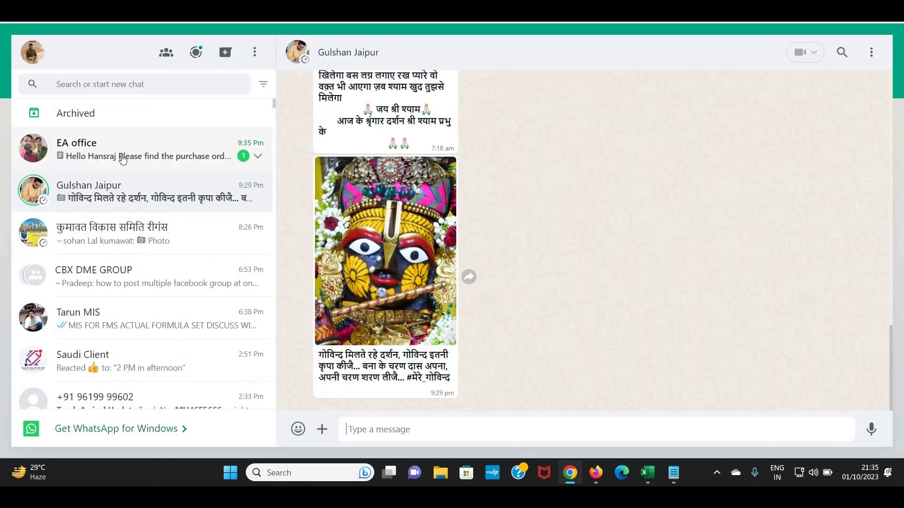
In the WhatsApp EA office chat, check the PO-0002 message and its PDF.
left_click(121, 155)
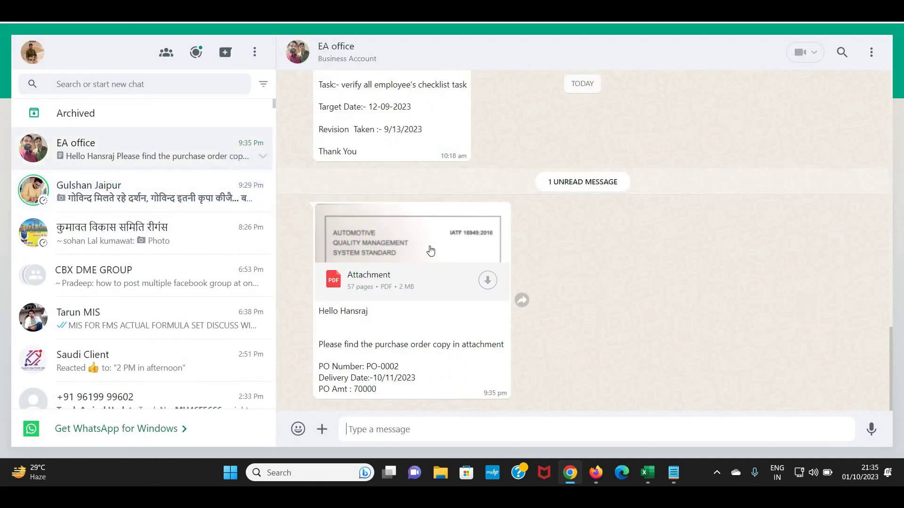
scroll(431, 250, "up", 5)
scroll(435, 264, "down", 5)
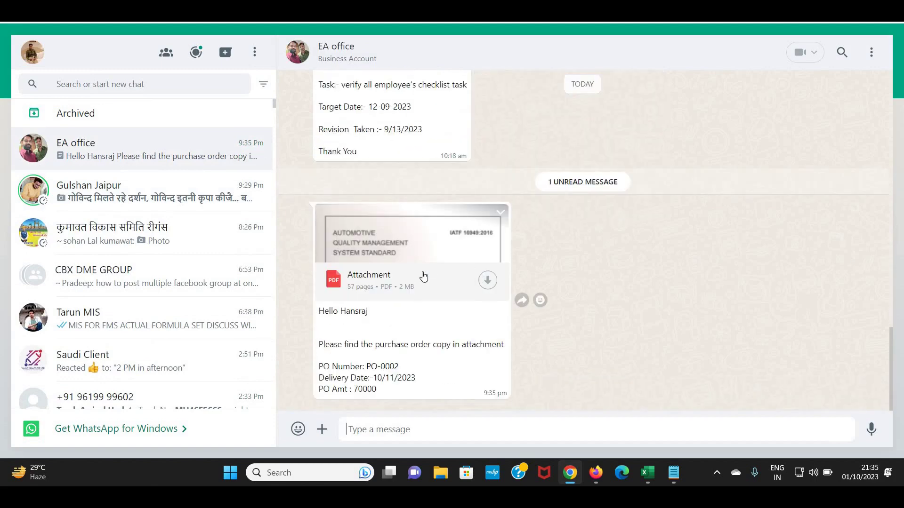
left_click_drag(379, 393, 319, 317)
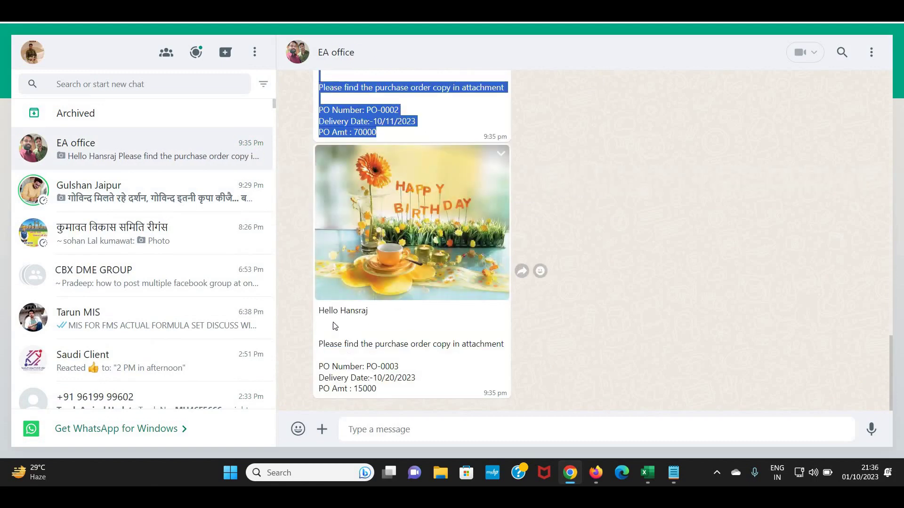
Review the PO-0003 message with its birthday image and amount 15000.
left_click_drag(319, 312, 376, 389)
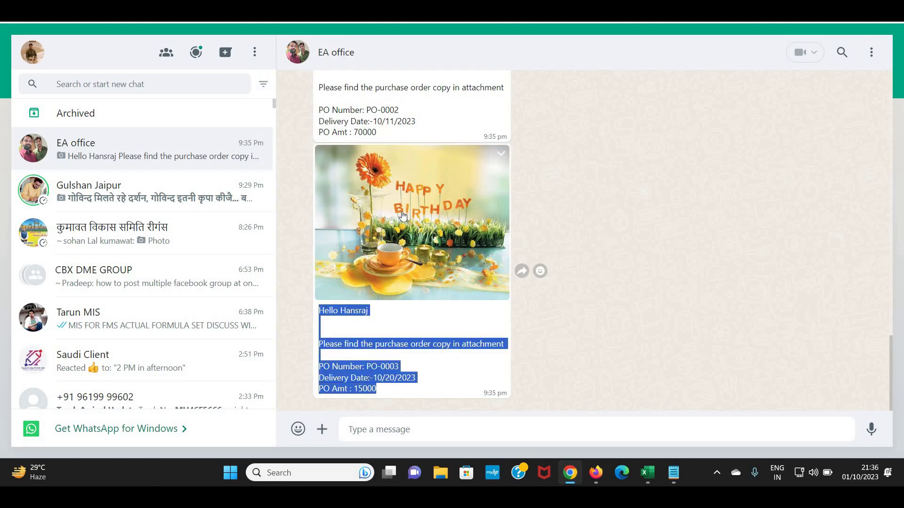
left_click(386, 396)
left_click_drag(386, 396, 319, 309)
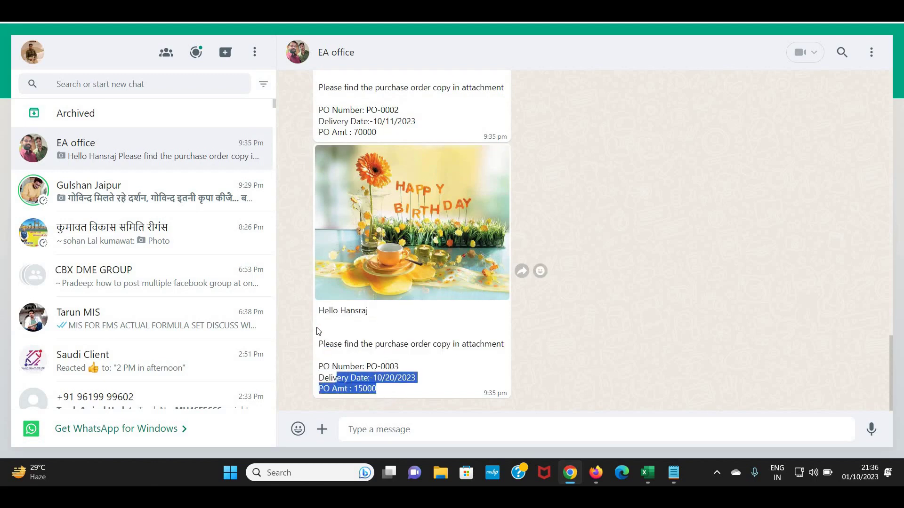
scroll(581, 215, "up", 3)
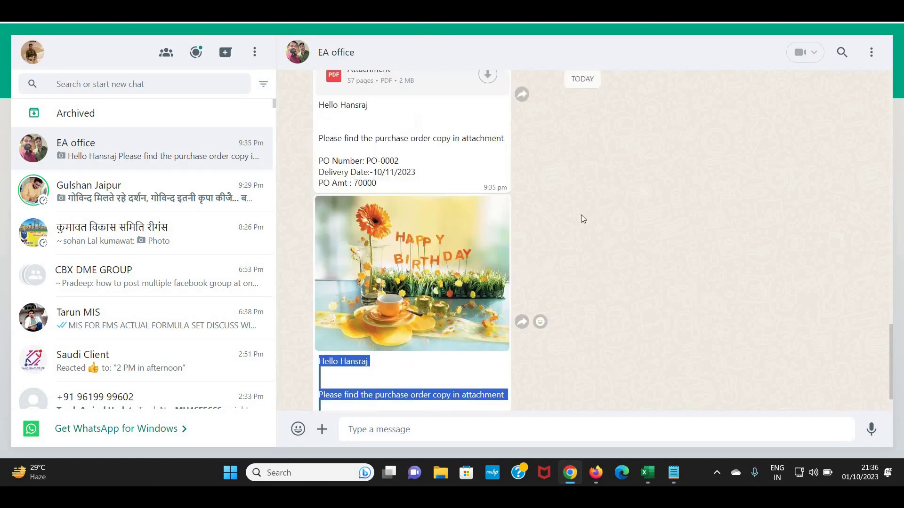
scroll(581, 217, "up", 3)
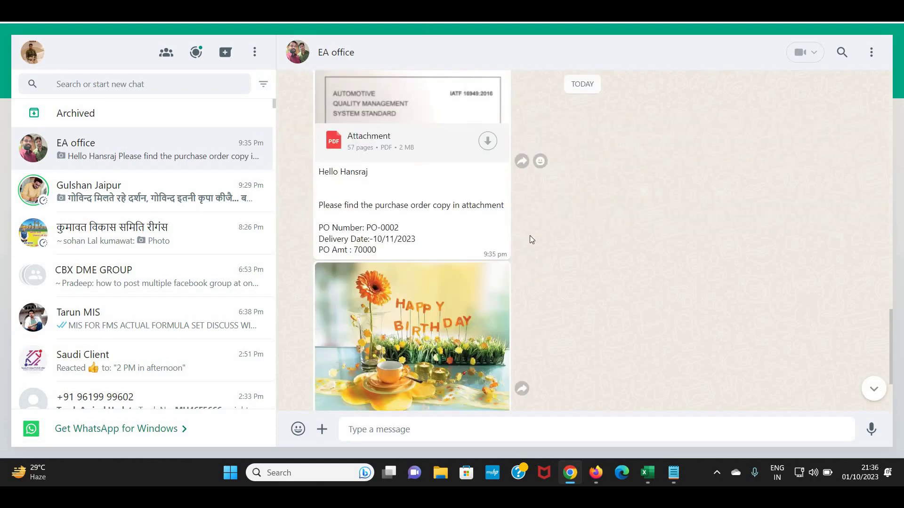
scroll(530, 236, "down", 3)
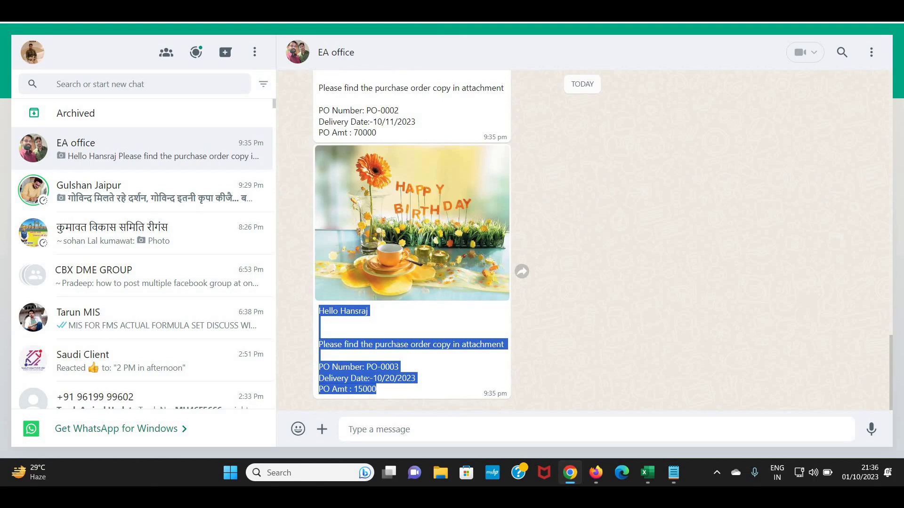